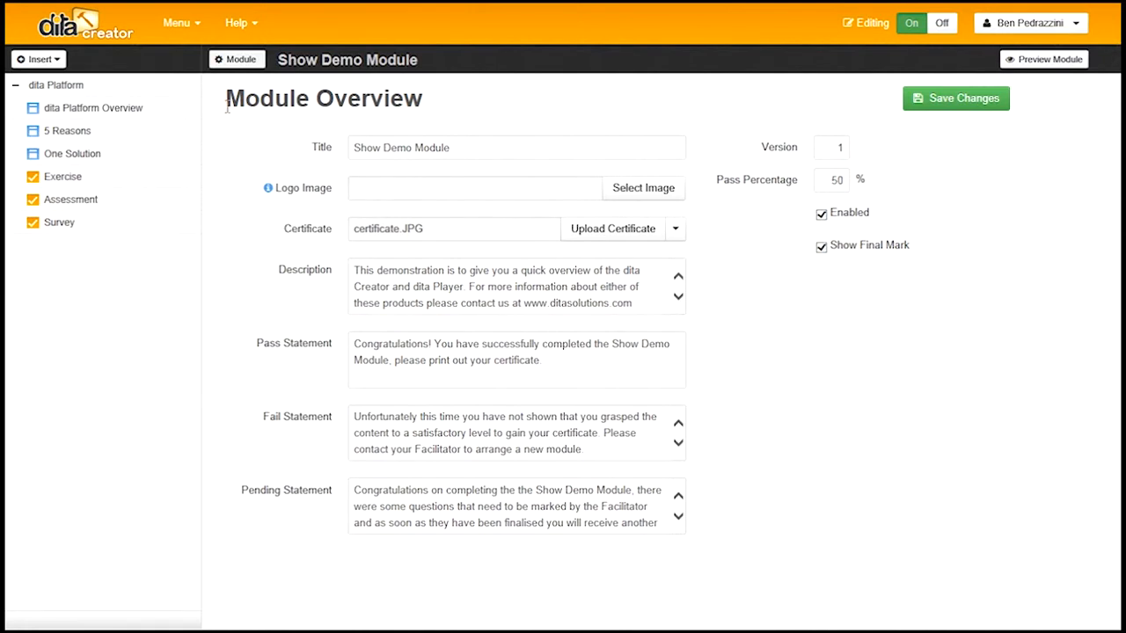
Open the dita Platform stage's settings page with its Title and optional PDF fields
{"action": "left_click", "coordinate": [55, 88]}
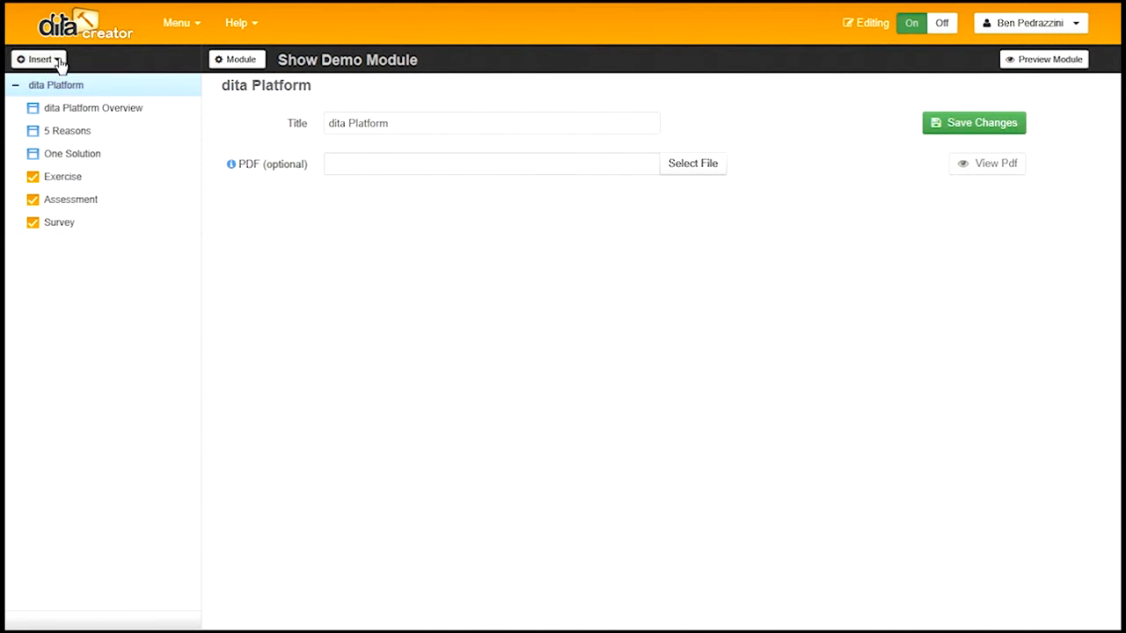
{"action": "left_click", "coordinate": [59, 61]}
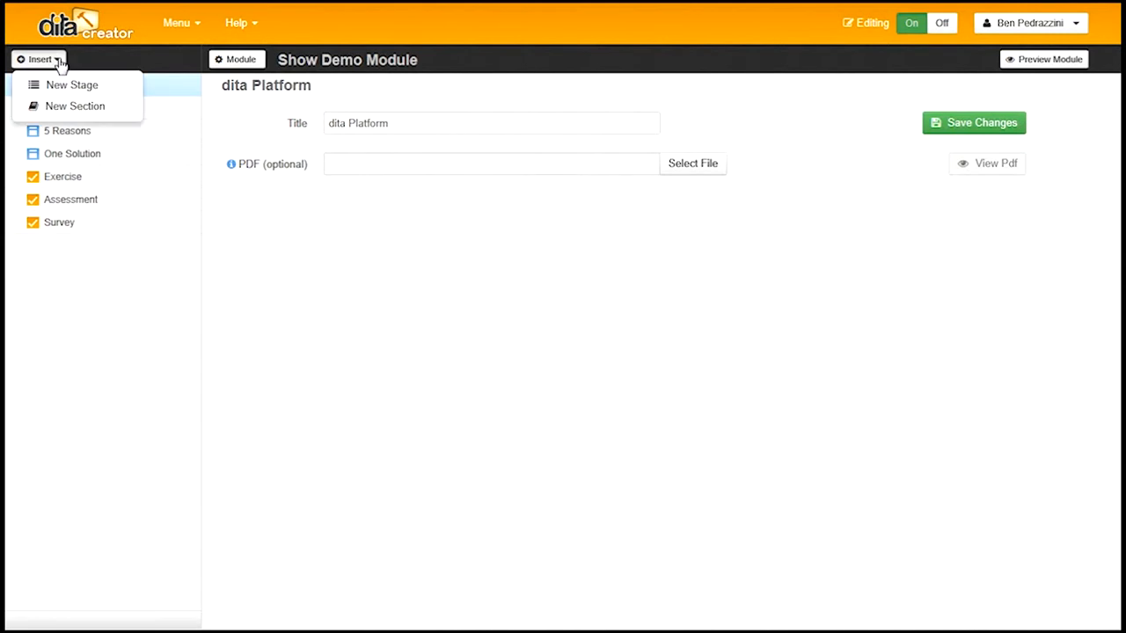
Create a new section titled 'Assess' with page type Assessment under dita Platform
{"action": "left_click", "coordinate": [63, 107]}
{"action": "left_click", "coordinate": [437, 154]}
{"action": "type", "text": "Assess"}
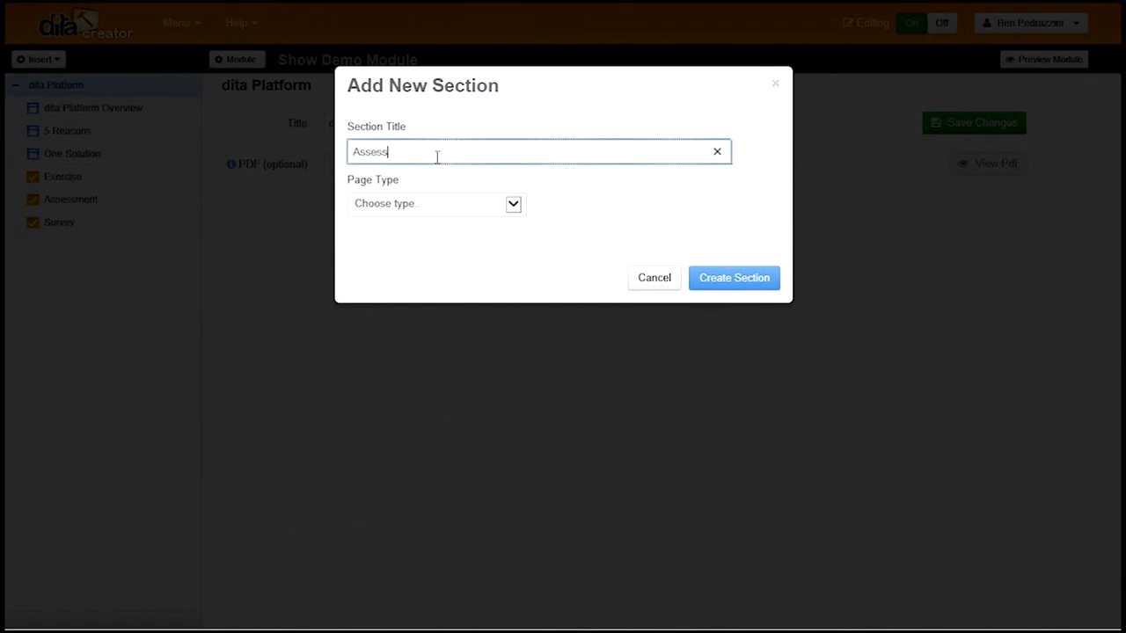
{"action": "left_click", "coordinate": [513, 208]}
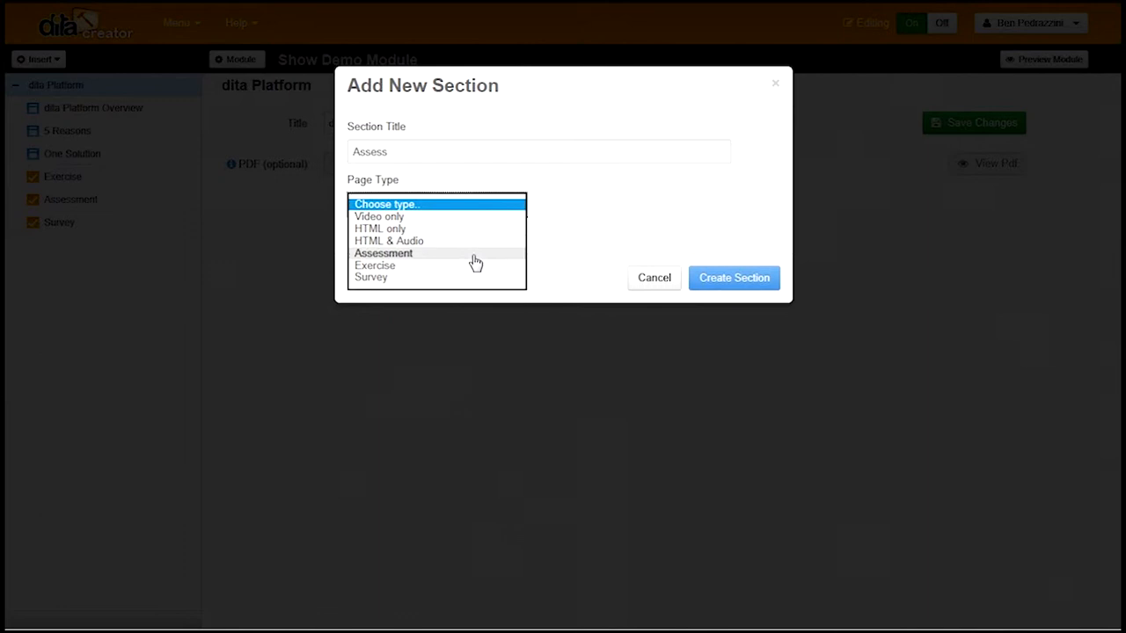
{"action": "left_click", "coordinate": [439, 254]}
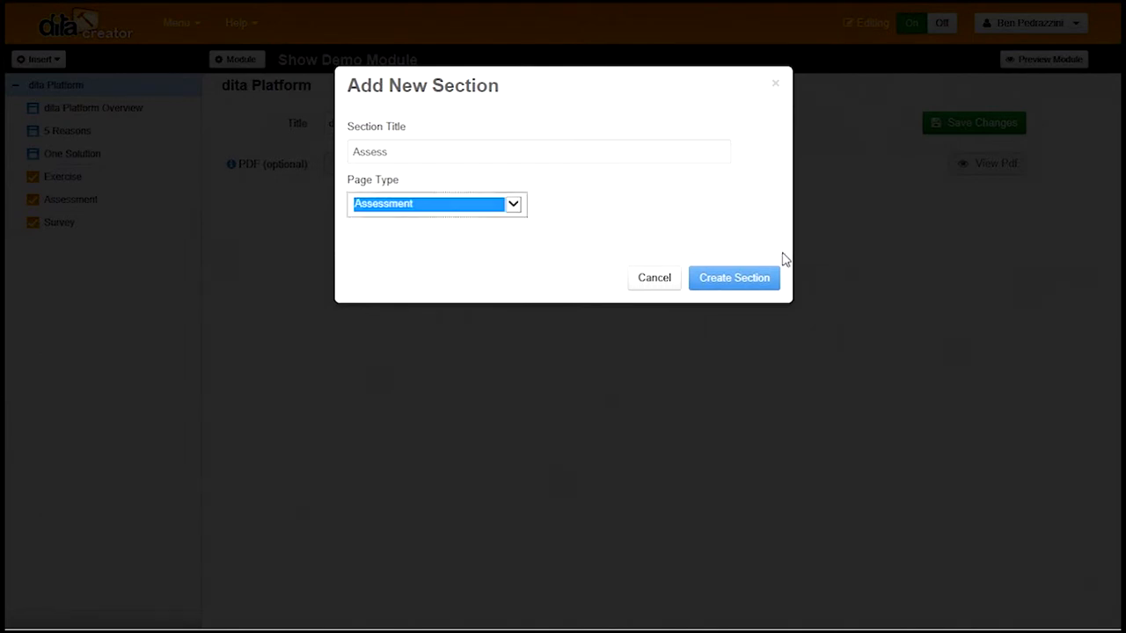
{"action": "left_click", "coordinate": [736, 284]}
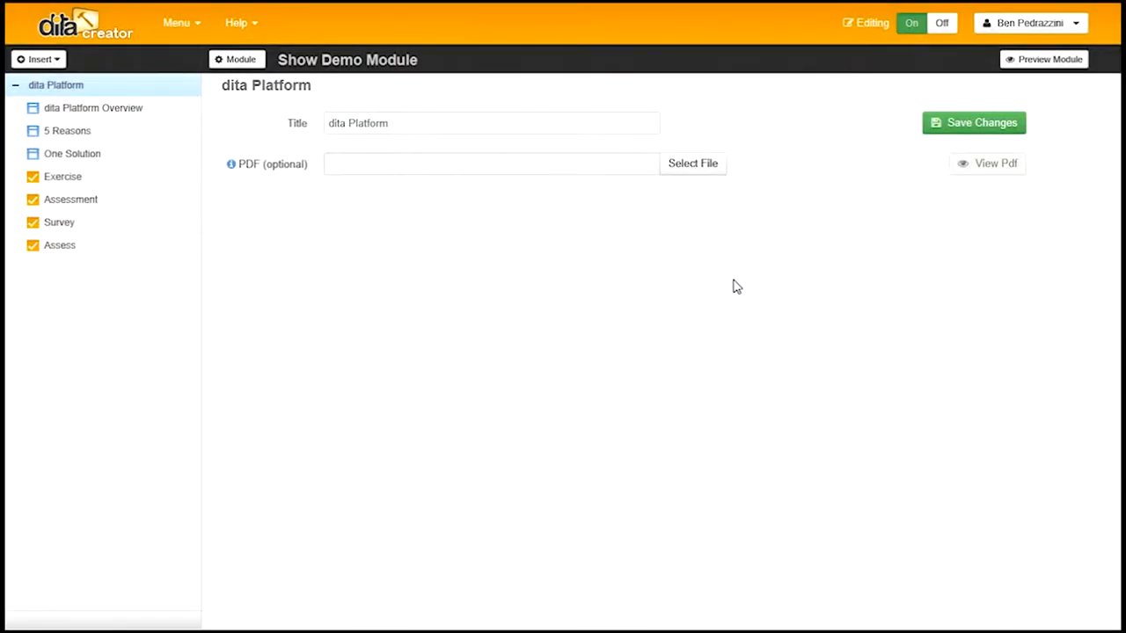
Check the new Assess section, then view the Assessment details: weighting 100, total marks 3, pass mark 2
{"action": "left_click", "coordinate": [62, 248]}
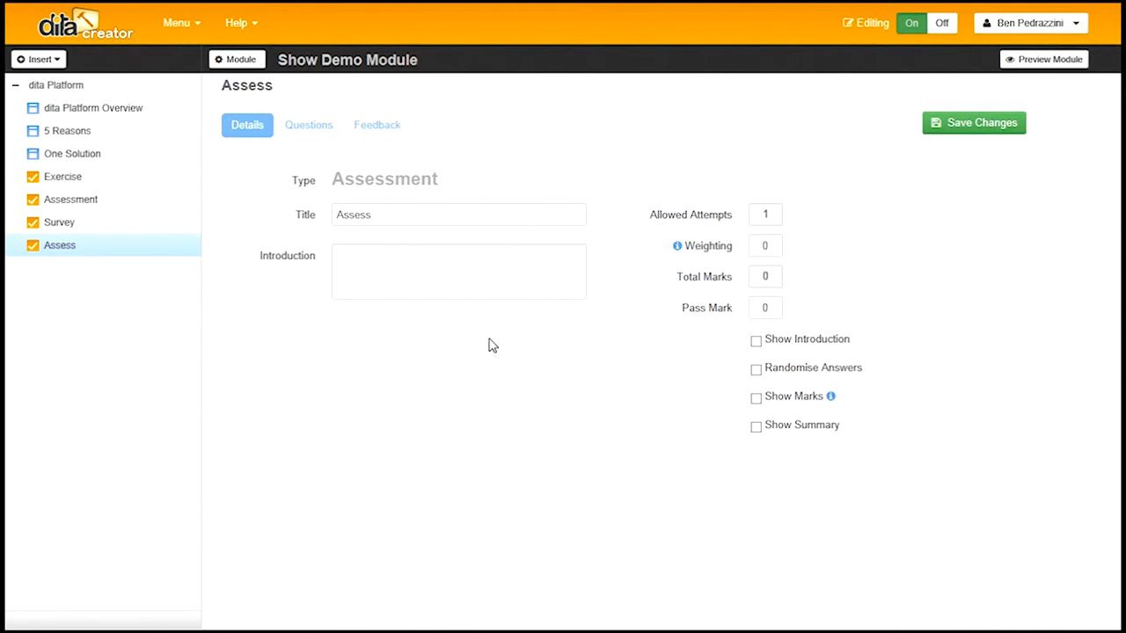
{"action": "left_click", "coordinate": [68, 200]}
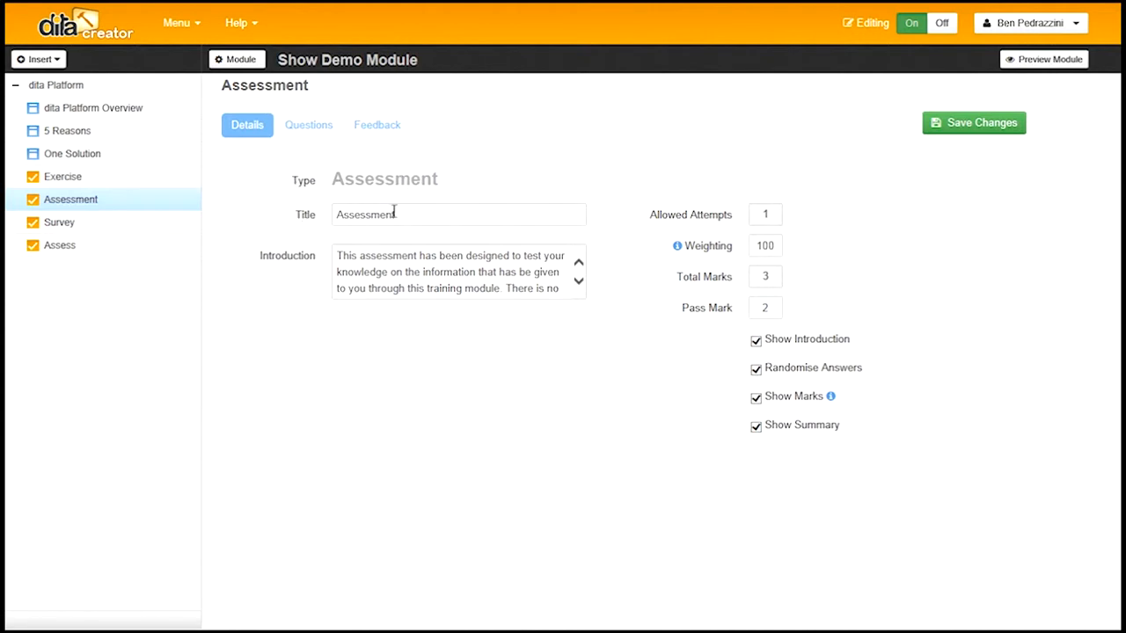
{"action": "left_click_drag", "start_coordinate": [408, 214], "coordinate": [331, 218]}
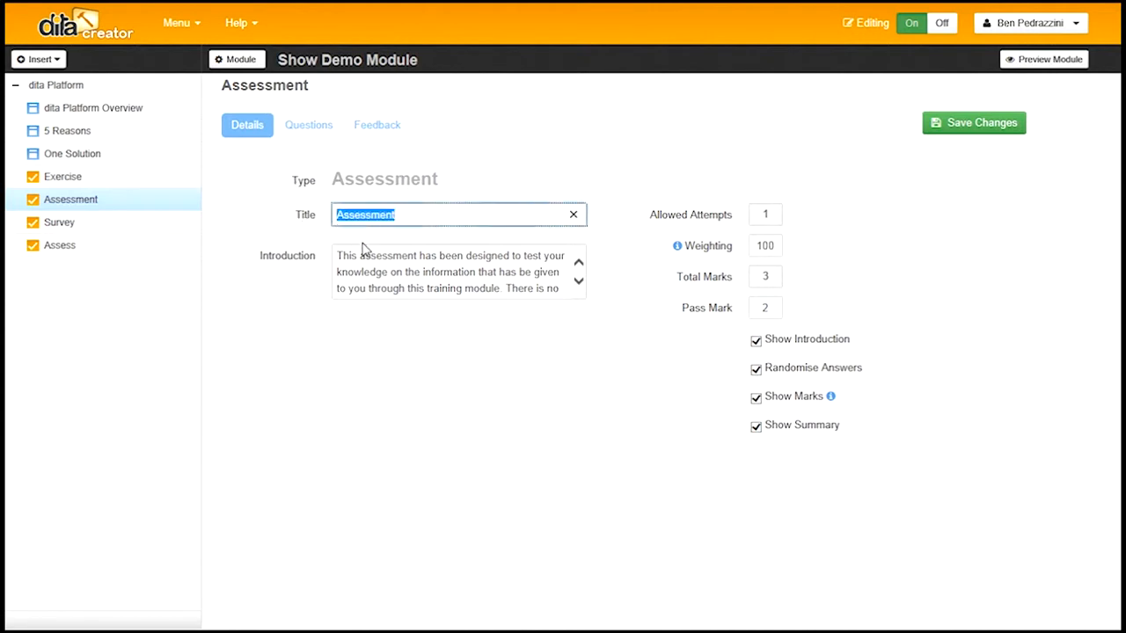
{"action": "left_click", "coordinate": [433, 272]}
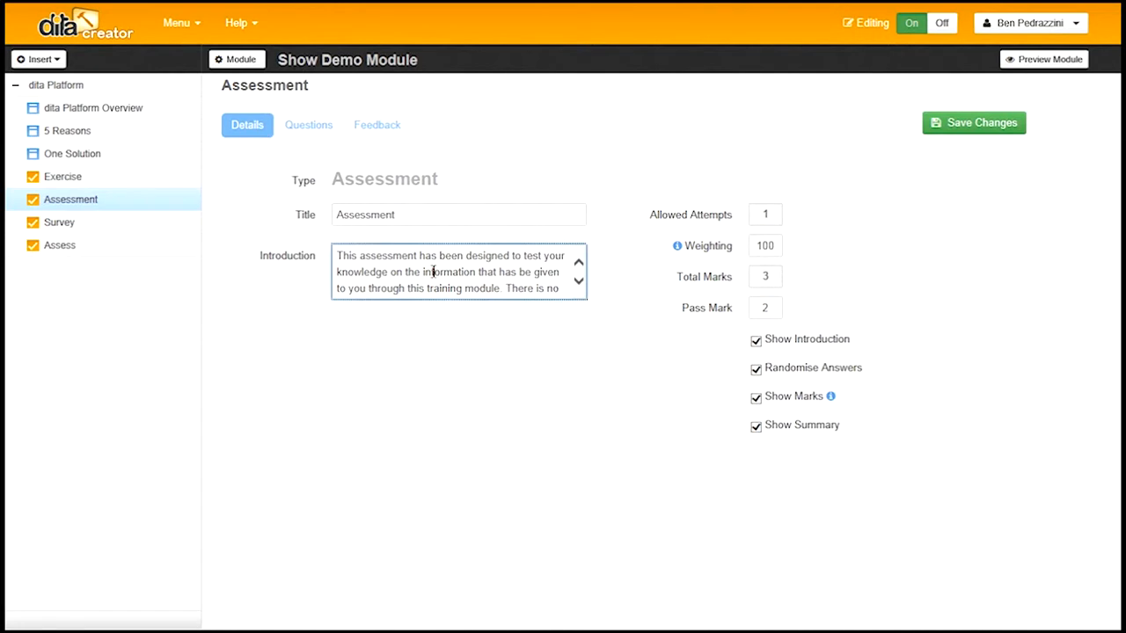
{"action": "left_click", "coordinate": [771, 245]}
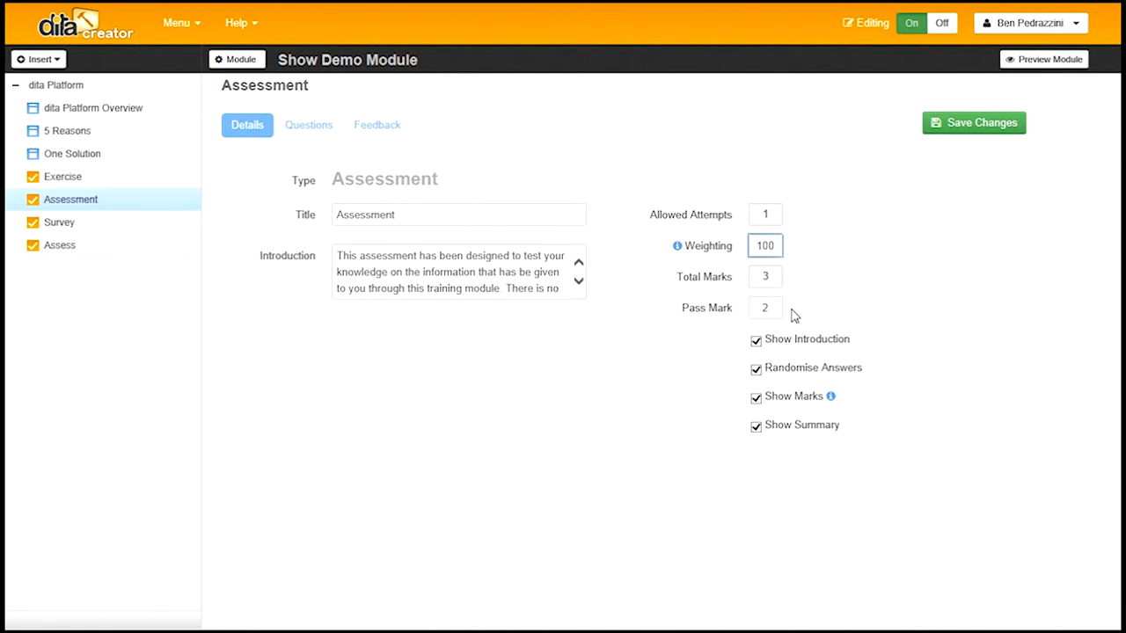
{"action": "double_click", "coordinate": [769, 307]}
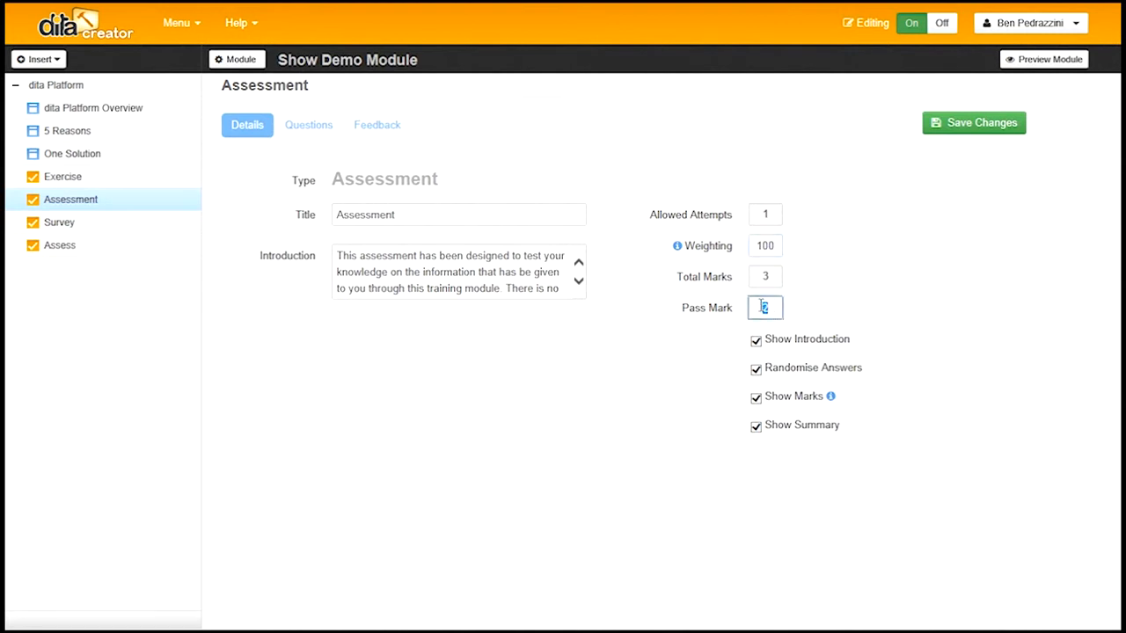
{"action": "left_click", "coordinate": [820, 318]}
Review the Assessment's feedback statements, then view its 3 forced questions from the 64-question Default pool
{"action": "left_click", "coordinate": [378, 126]}
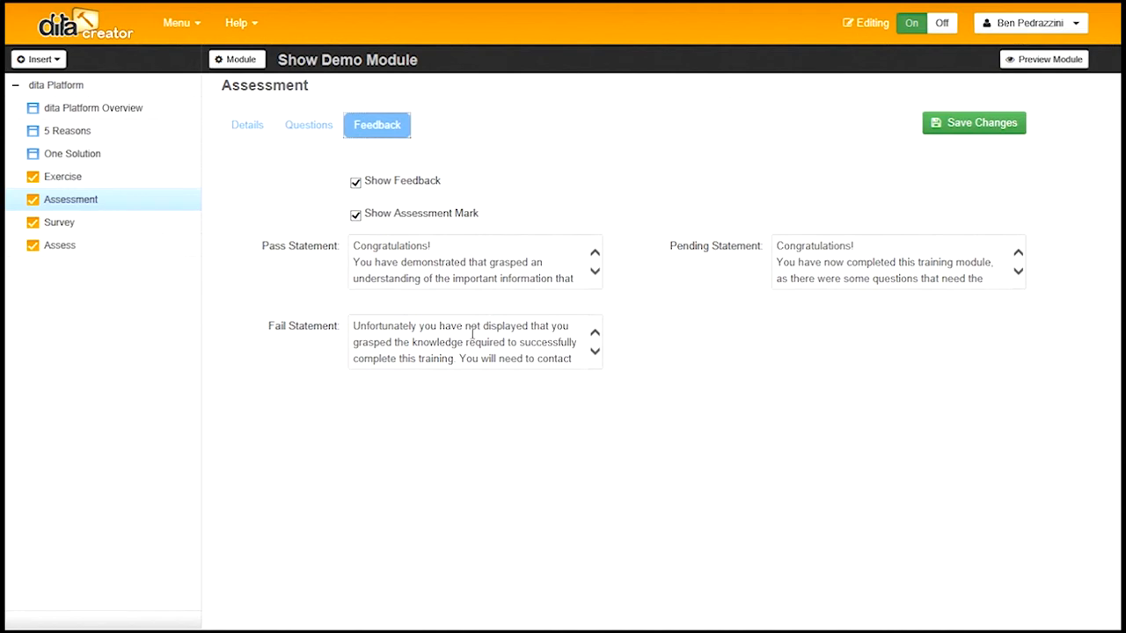
{"action": "left_click", "coordinate": [596, 353]}
{"action": "left_click", "coordinate": [596, 353]}
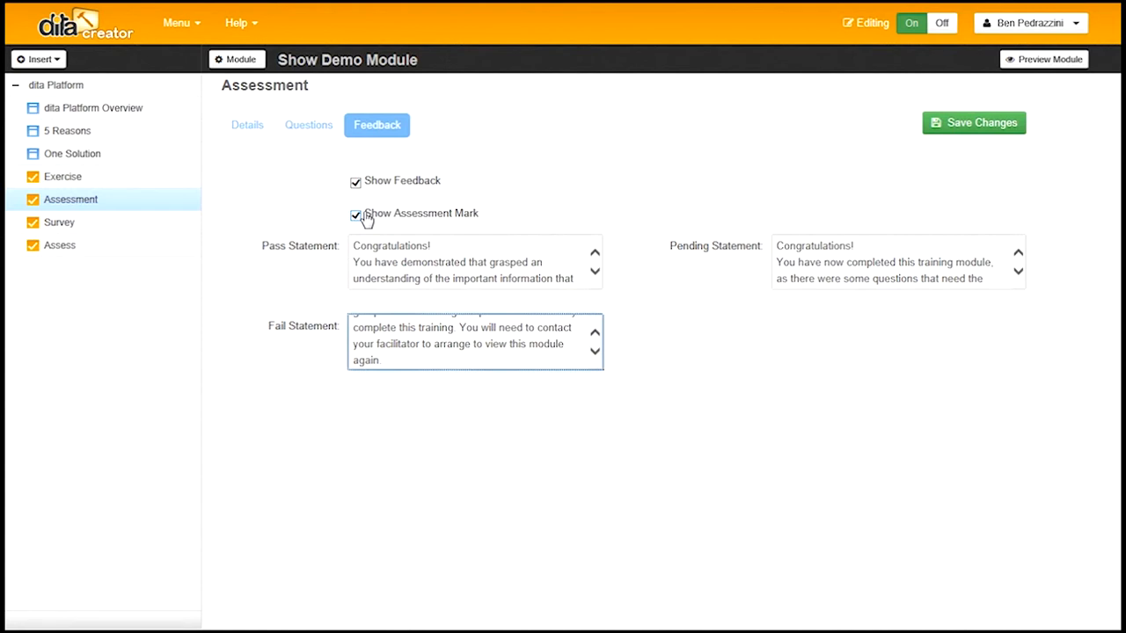
{"action": "left_click", "coordinate": [301, 126]}
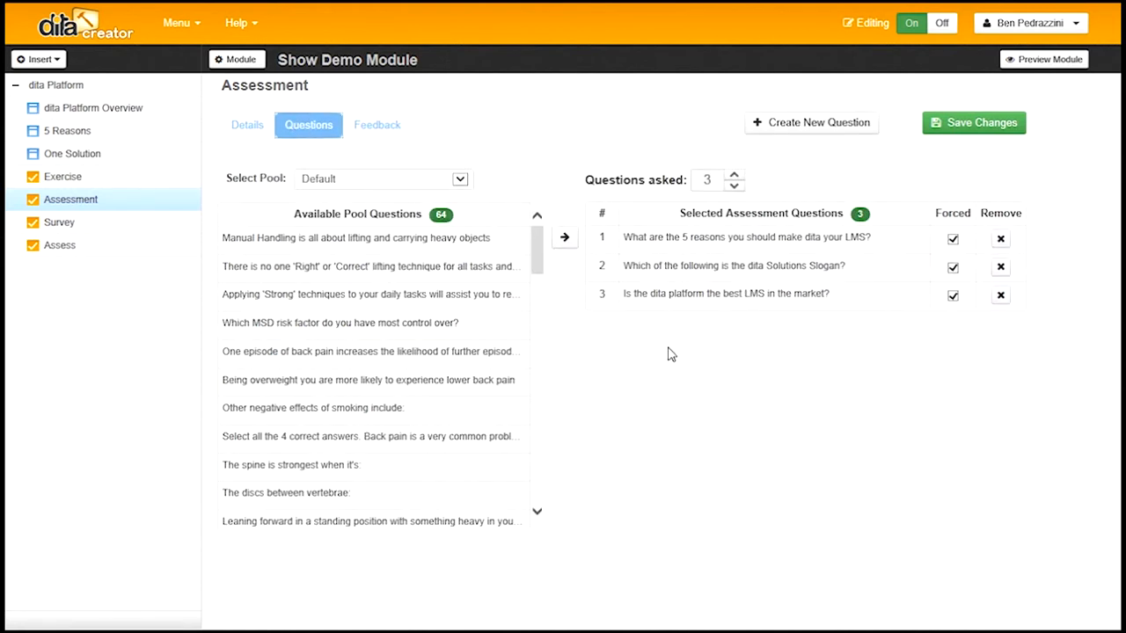
{"action": "left_click", "coordinate": [813, 124]}
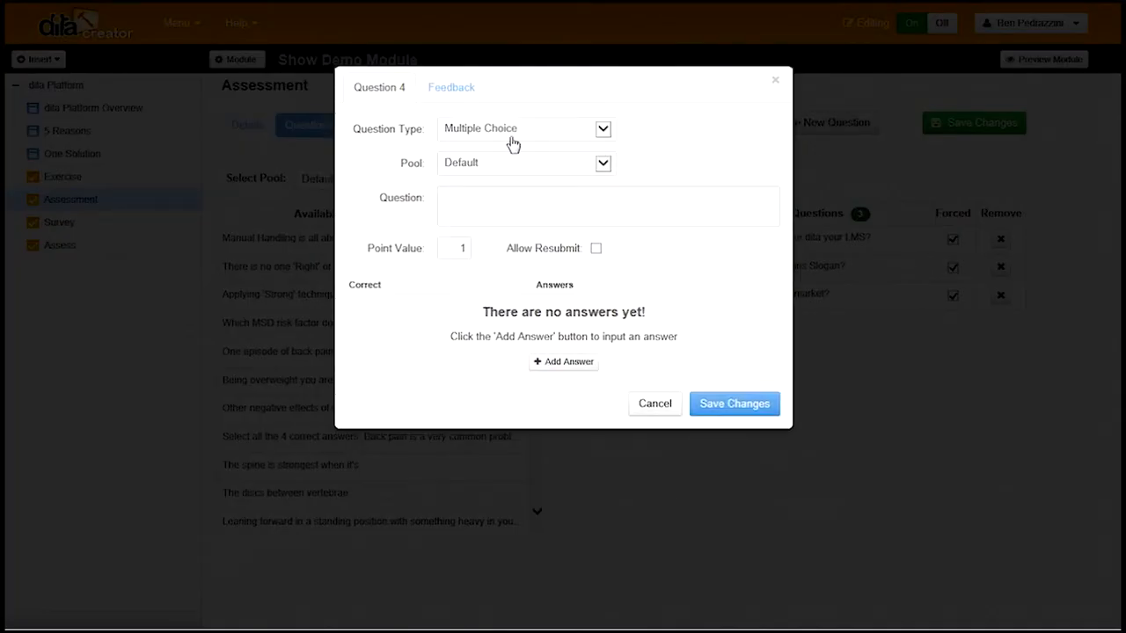
{"action": "left_click", "coordinate": [608, 129]}
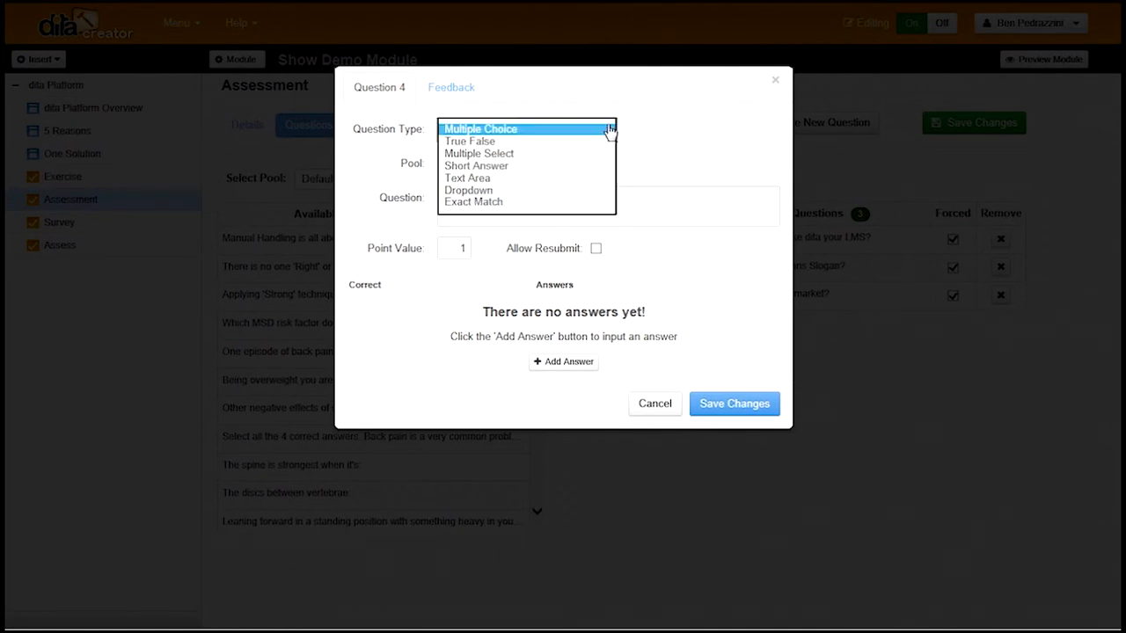
{"action": "left_click", "coordinate": [690, 131]}
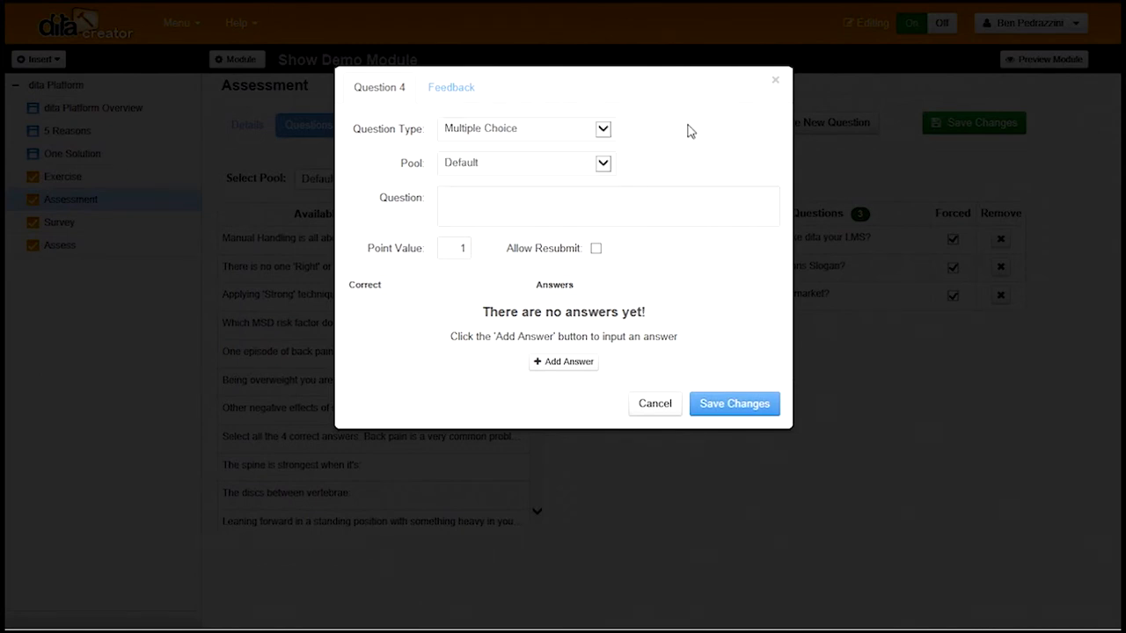
{"action": "left_click", "coordinate": [452, 88]}
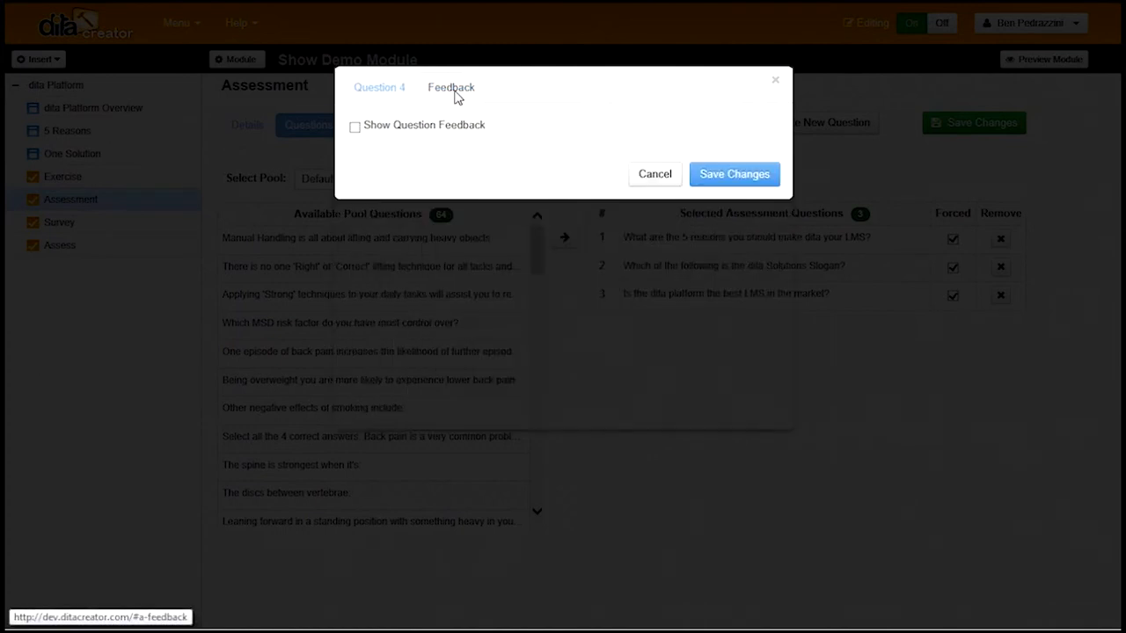
{"action": "left_click", "coordinate": [356, 128]}
{"action": "left_click", "coordinate": [663, 349]}
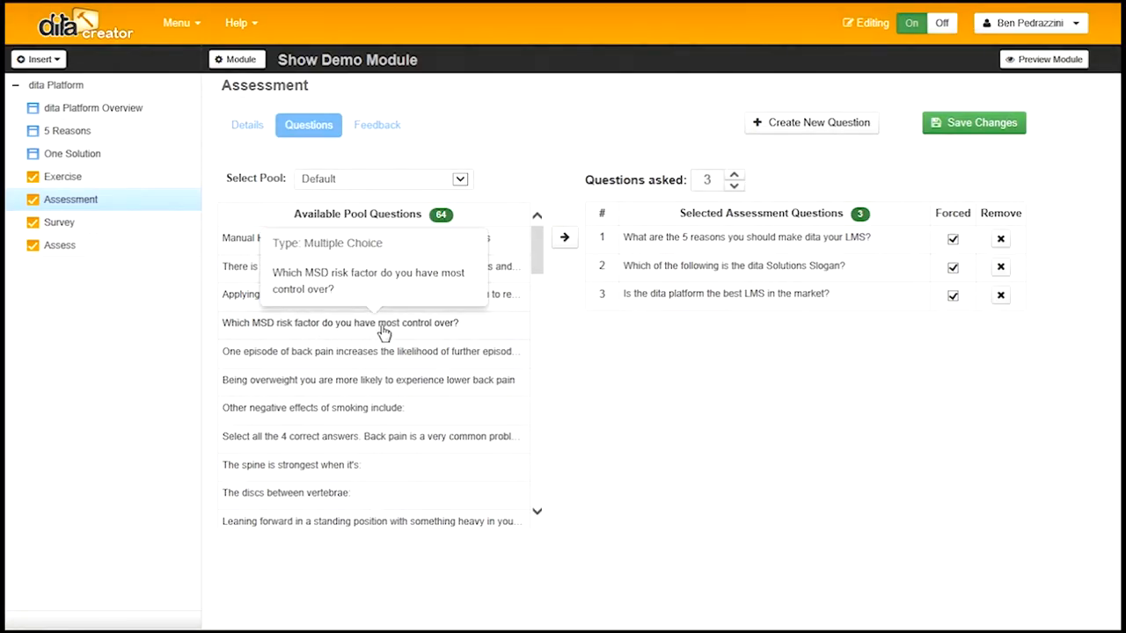
{"action": "left_click", "coordinate": [383, 333]}
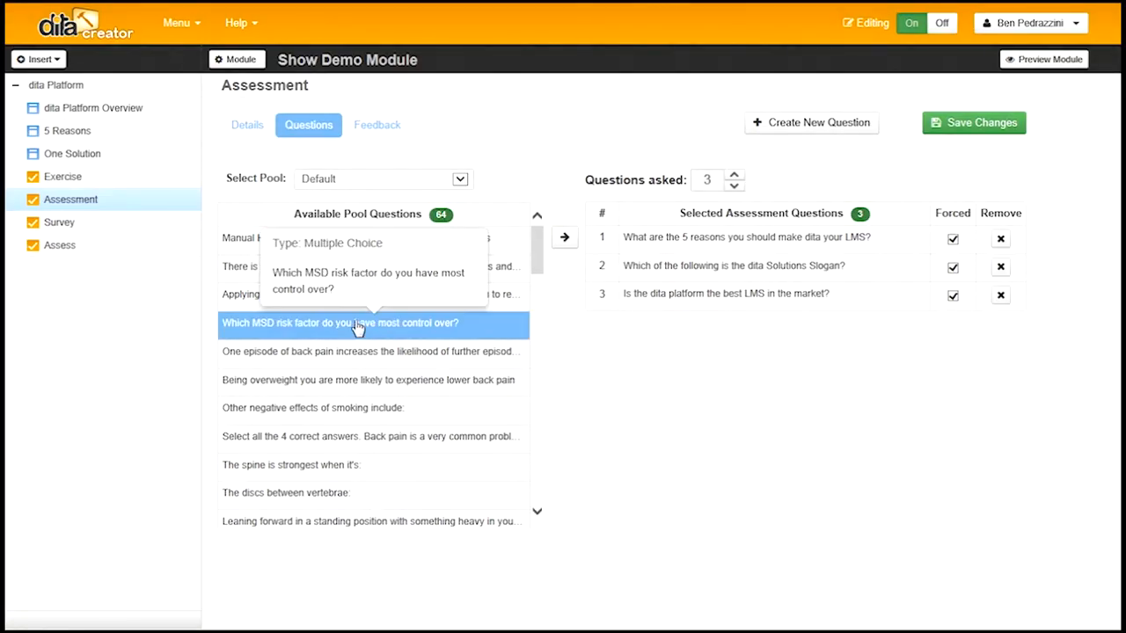
{"action": "left_click", "coordinate": [462, 181]}
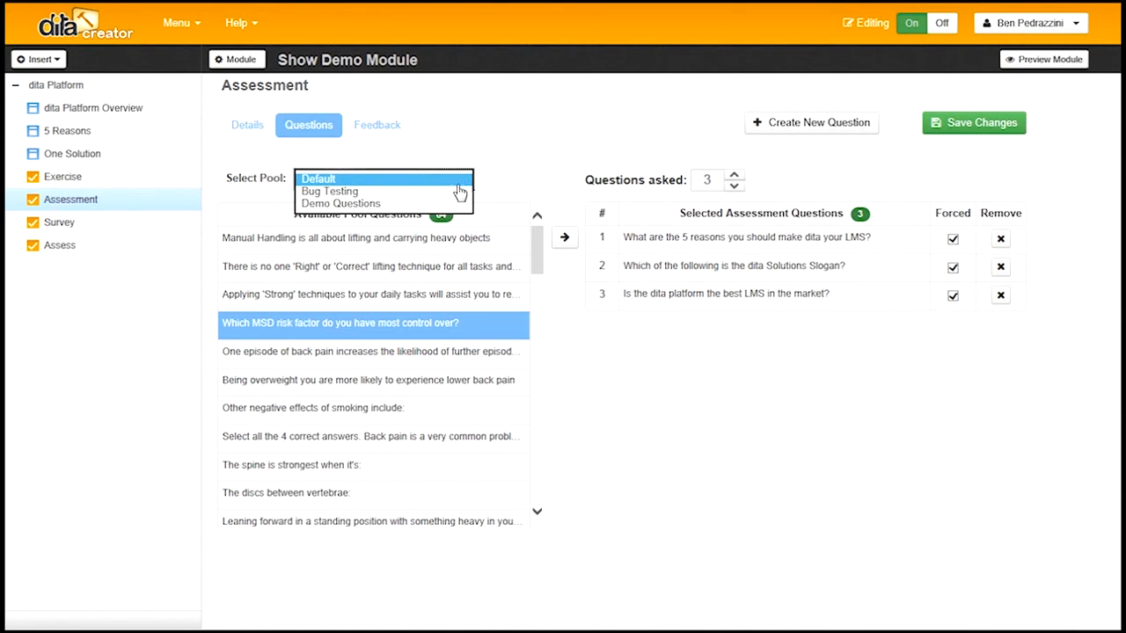
{"action": "left_click", "coordinate": [455, 182]}
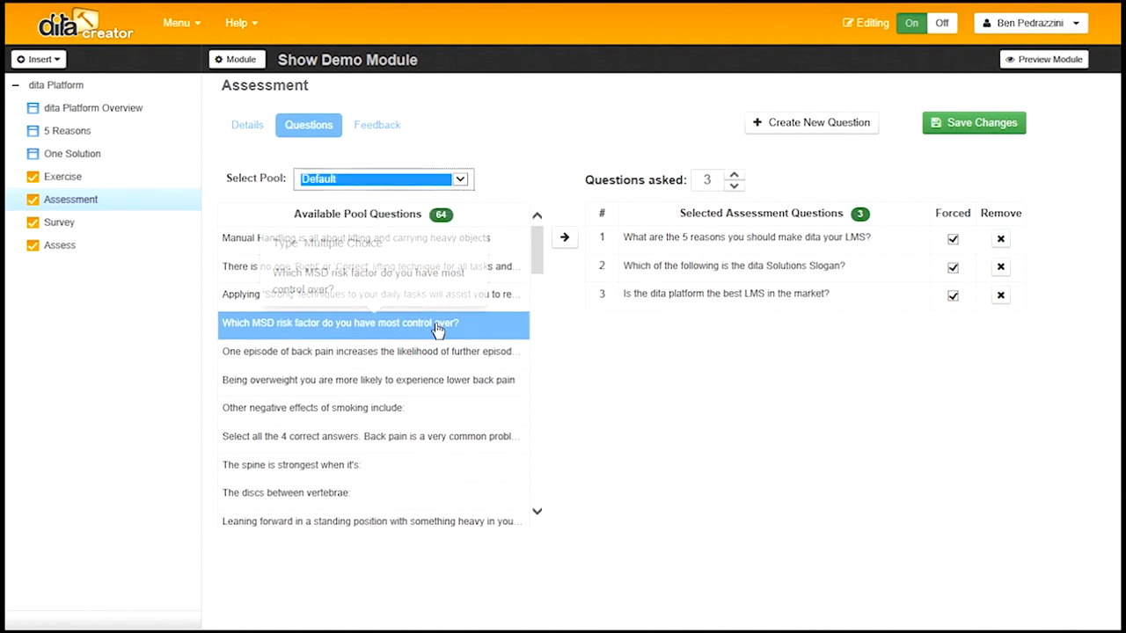
{"action": "left_click", "coordinate": [566, 241]}
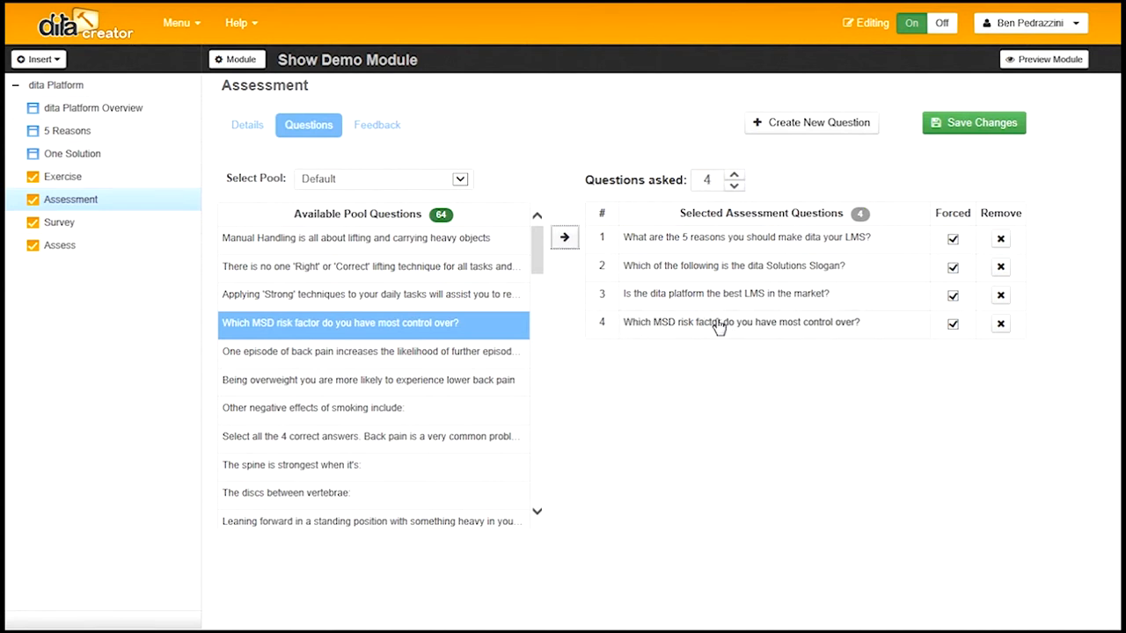
{"action": "left_click", "coordinate": [1001, 325]}
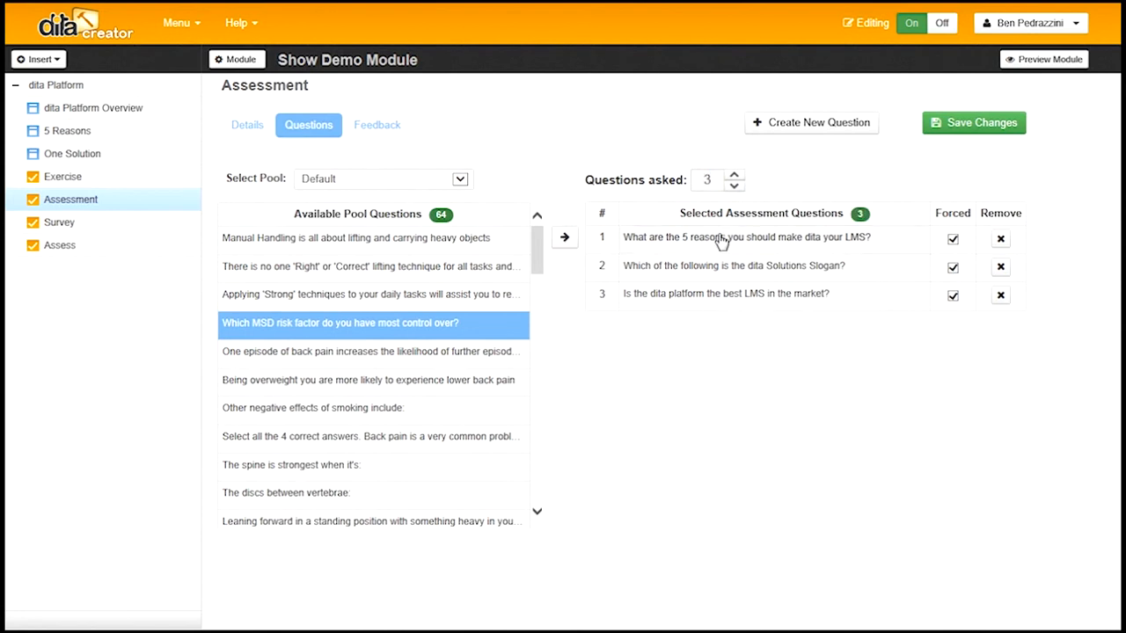